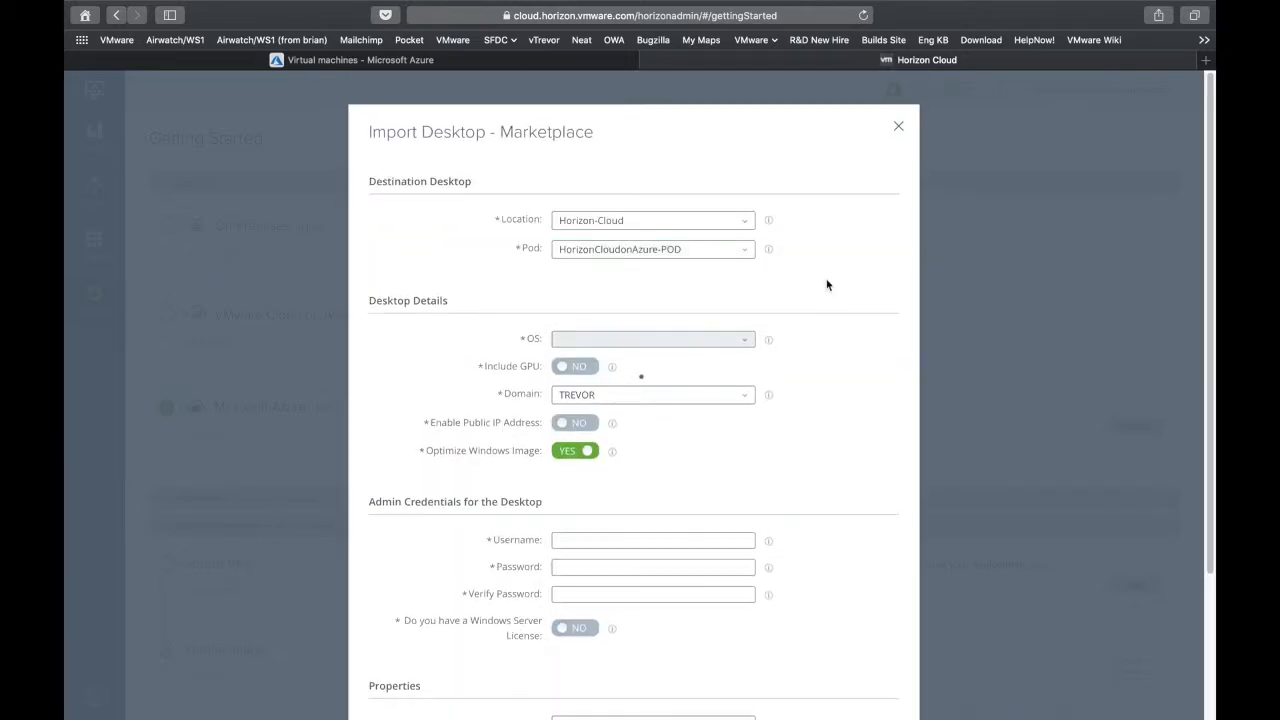
Choose Windows Server 2016 as the desktop's operating system, leaving GPU support off
{"action": "scroll", "coordinate": [826, 382], "scroll_direction": "down", "scroll_amount": 2}
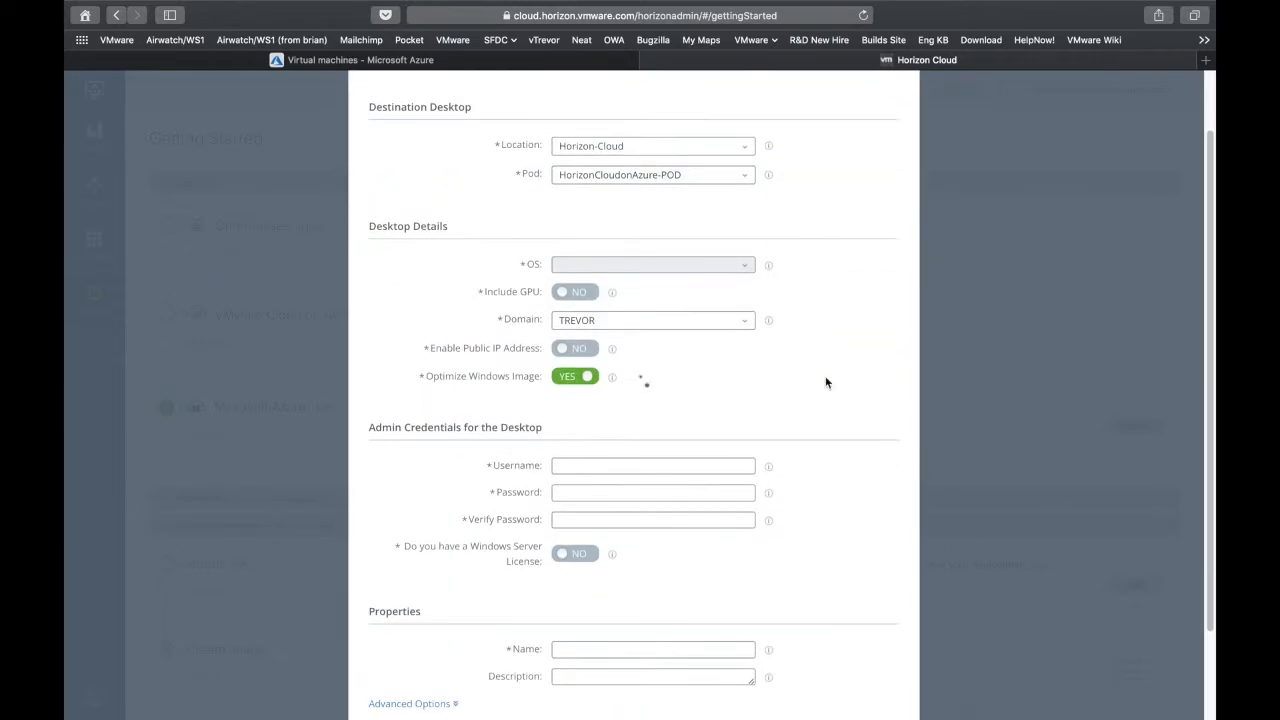
{"action": "left_click", "coordinate": [626, 268]}
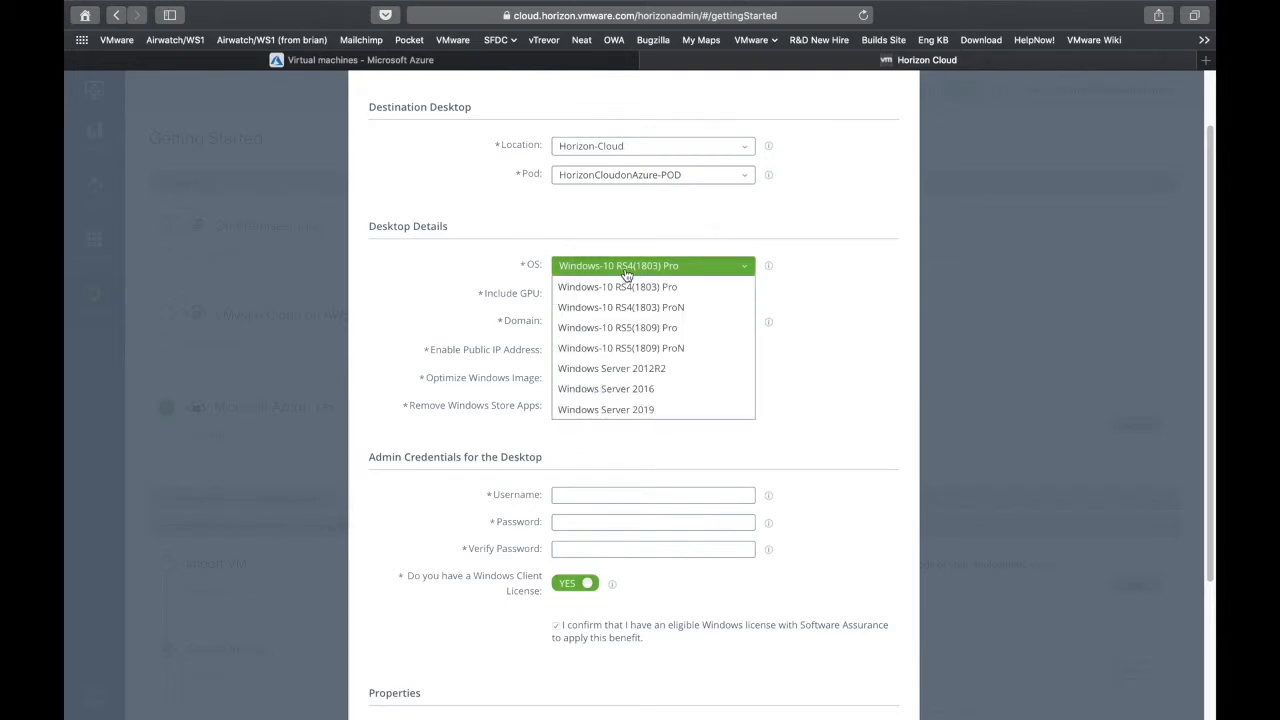
{"action": "left_click", "coordinate": [683, 392]}
{"action": "left_click", "coordinate": [584, 297]}
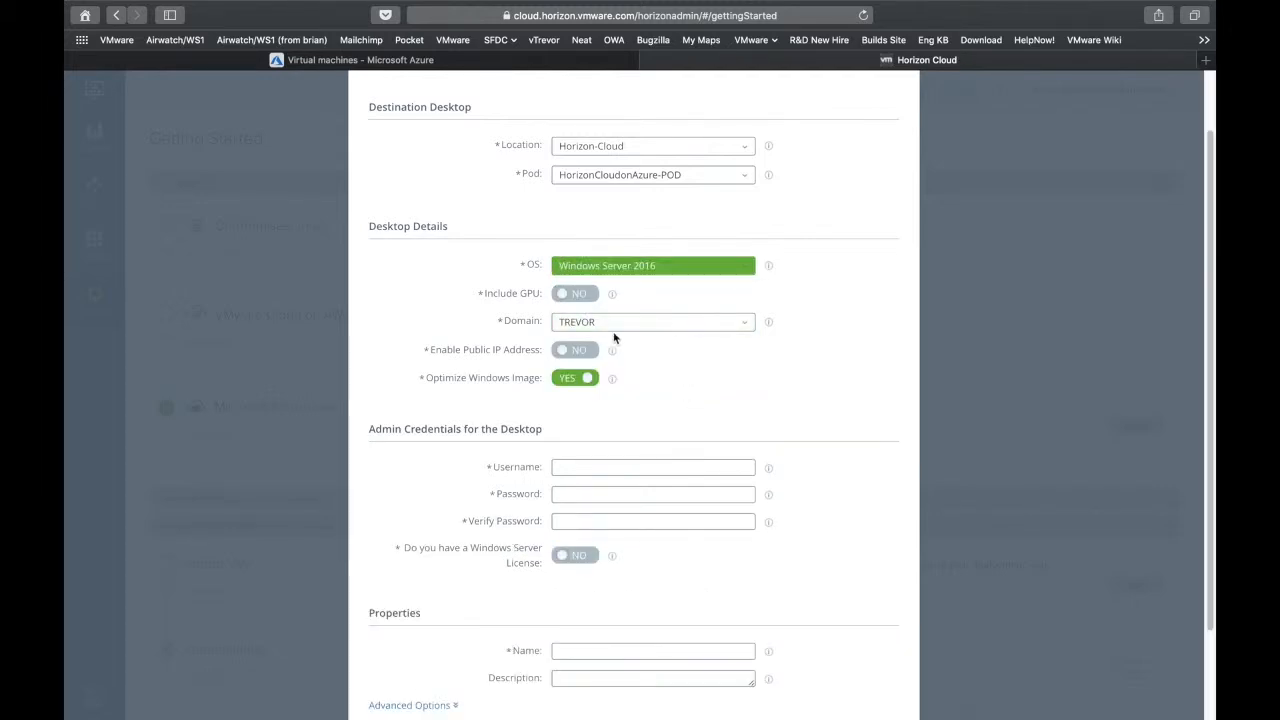
{"action": "left_click", "coordinate": [584, 297]}
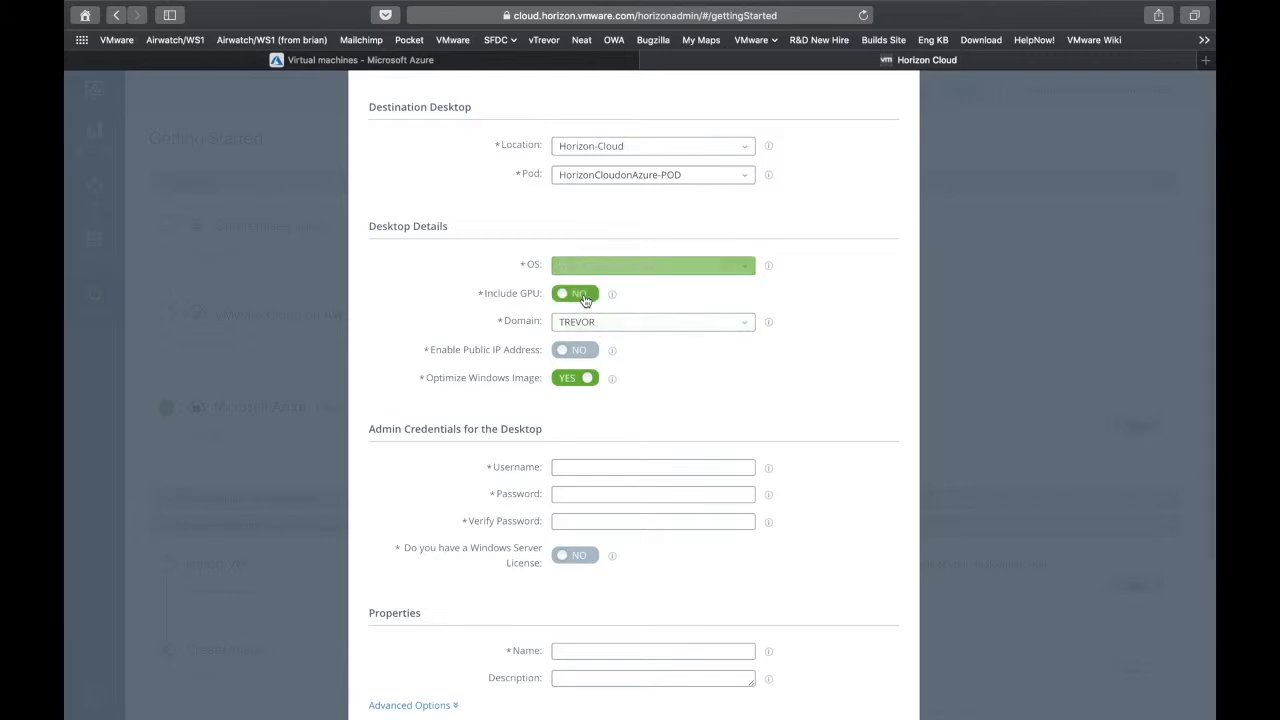
{"action": "left_click", "coordinate": [573, 299]}
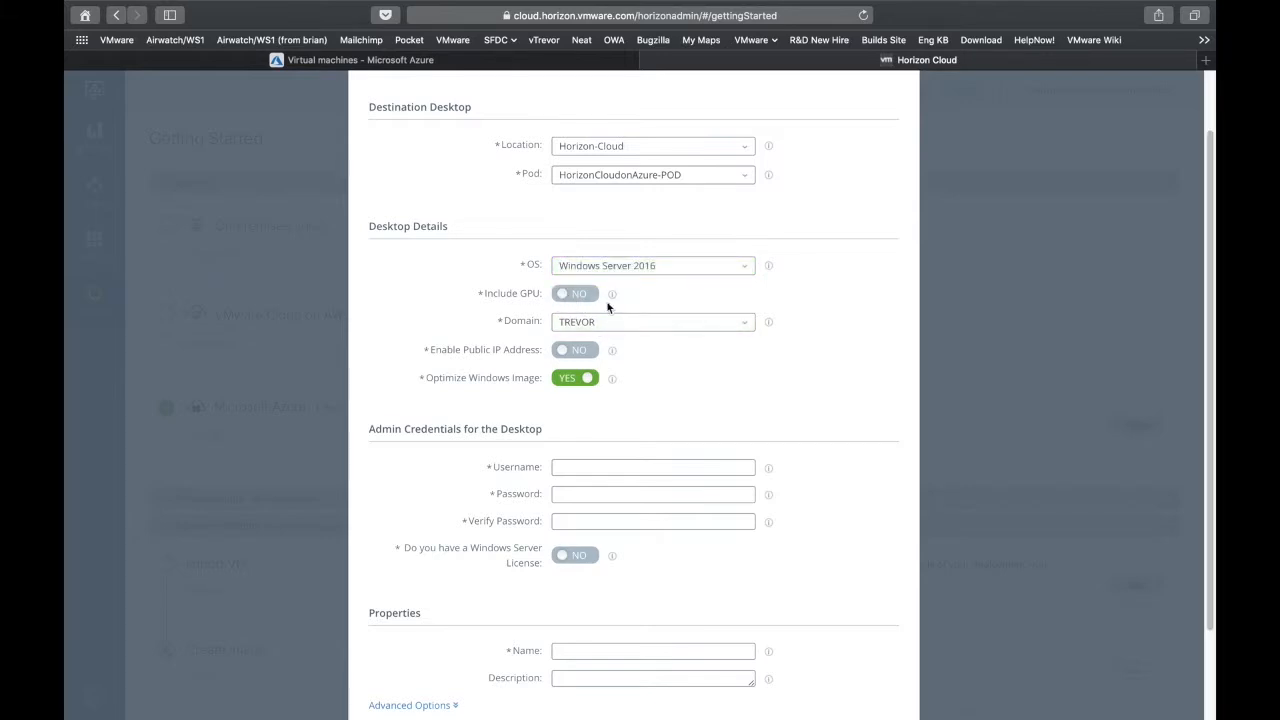
Enable the public IP address and enter the admin username for the desktop
{"action": "scroll", "coordinate": [676, 378], "scroll_direction": "down", "scroll_amount": 1}
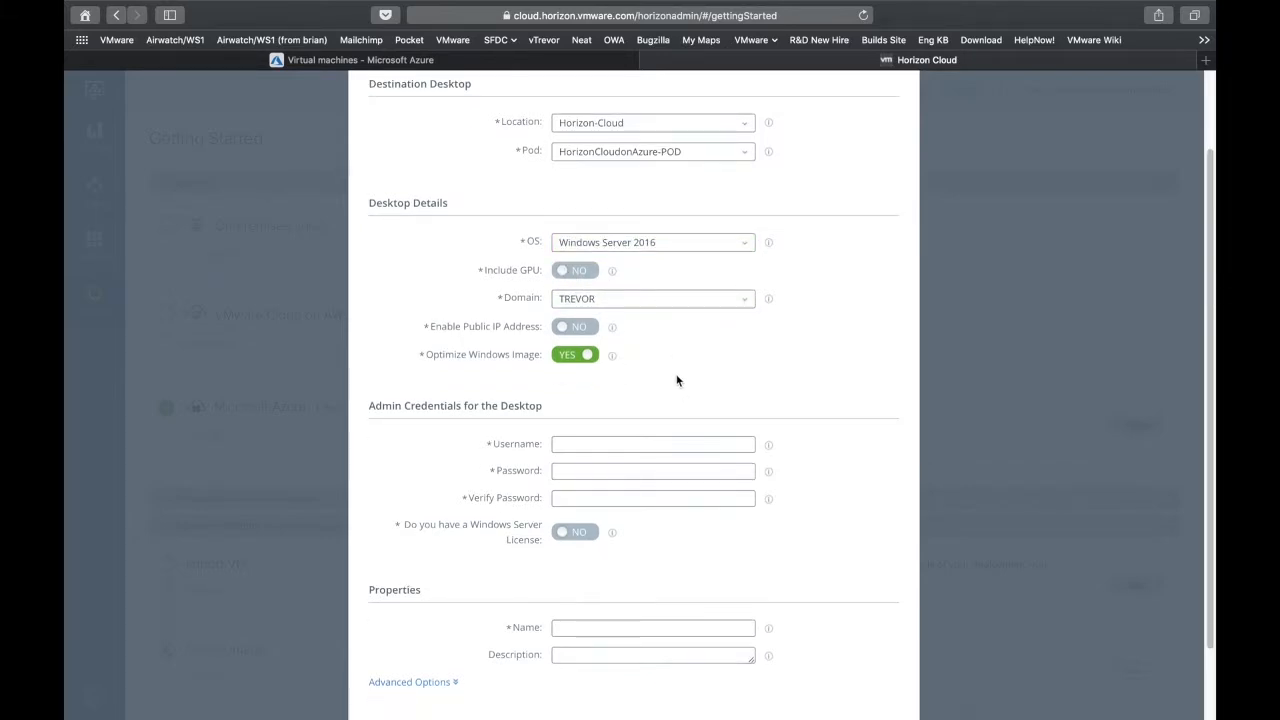
{"action": "left_click", "coordinate": [578, 331]}
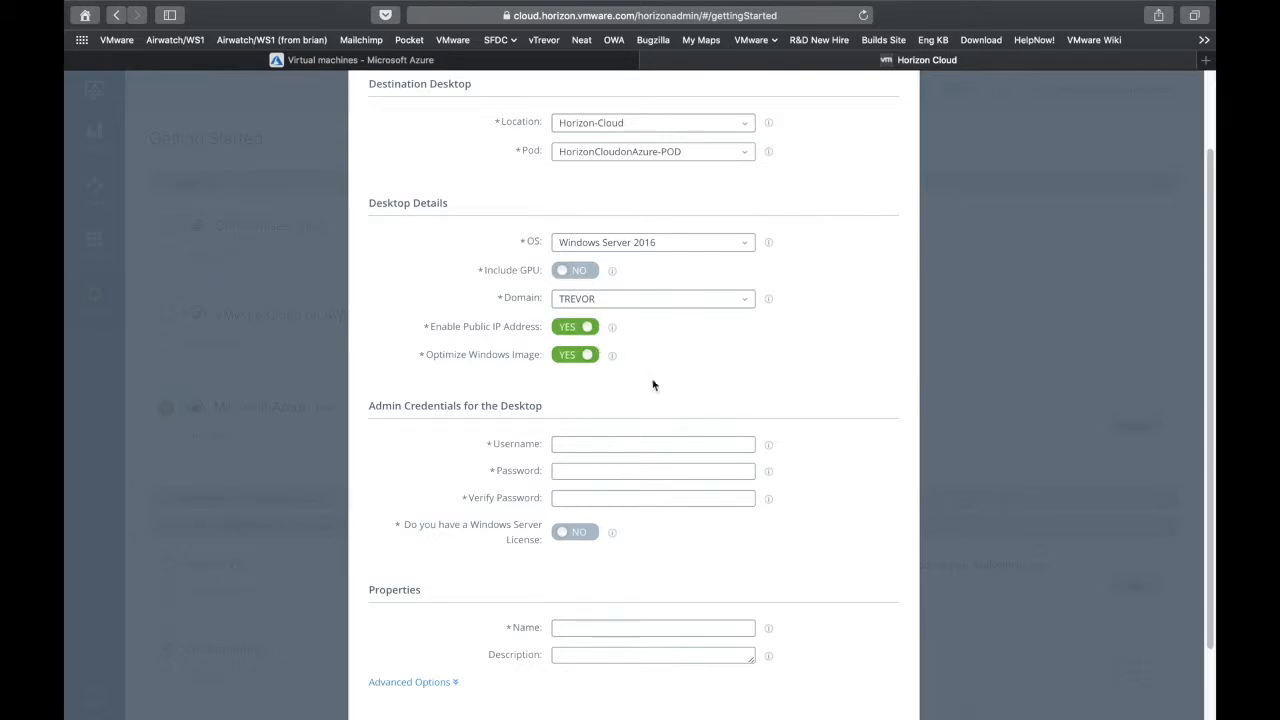
{"action": "scroll", "coordinate": [697, 385], "scroll_direction": "down", "scroll_amount": 2}
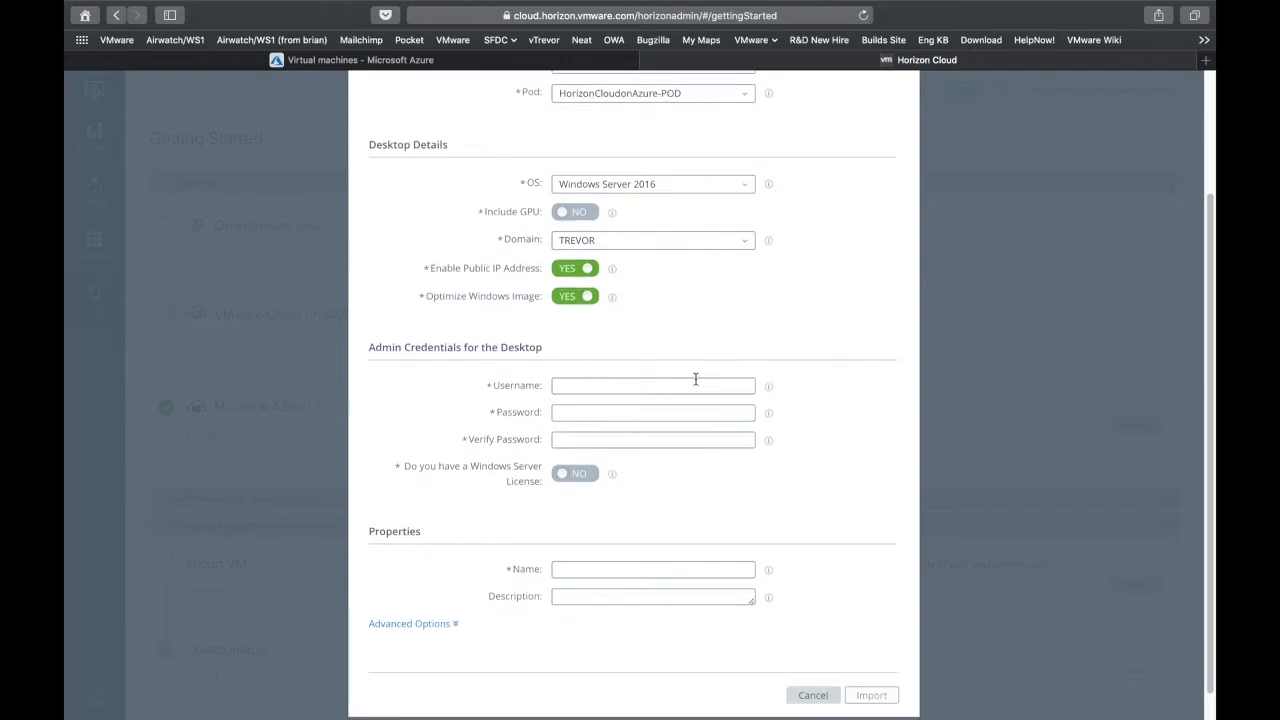
{"action": "left_click", "coordinate": [659, 387]}
{"action": "type", "text": "horizonadmin"}
{"action": "key", "text": "Tab"}
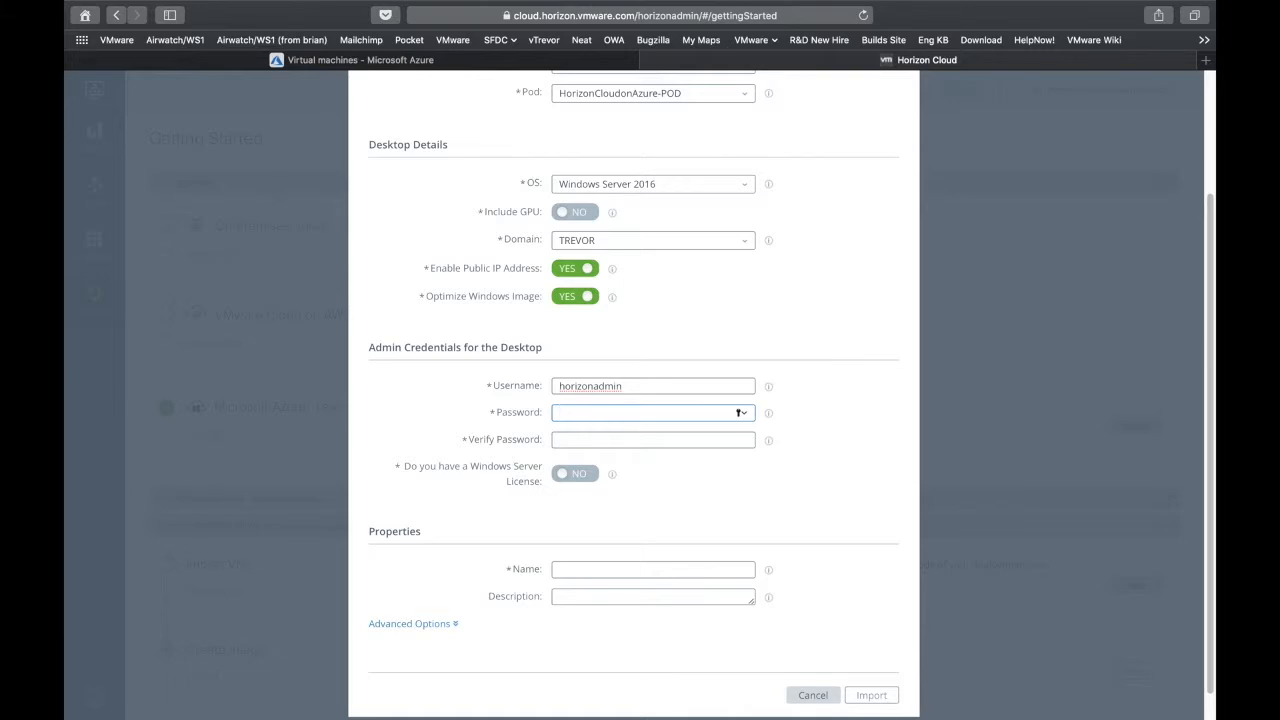
Enter the admin password and repeat it in the verify password field
{"action": "type", "text": "••••••••••••"}
{"action": "key", "text": "Tab"}
{"action": "type", "text": "••••••••••••"}
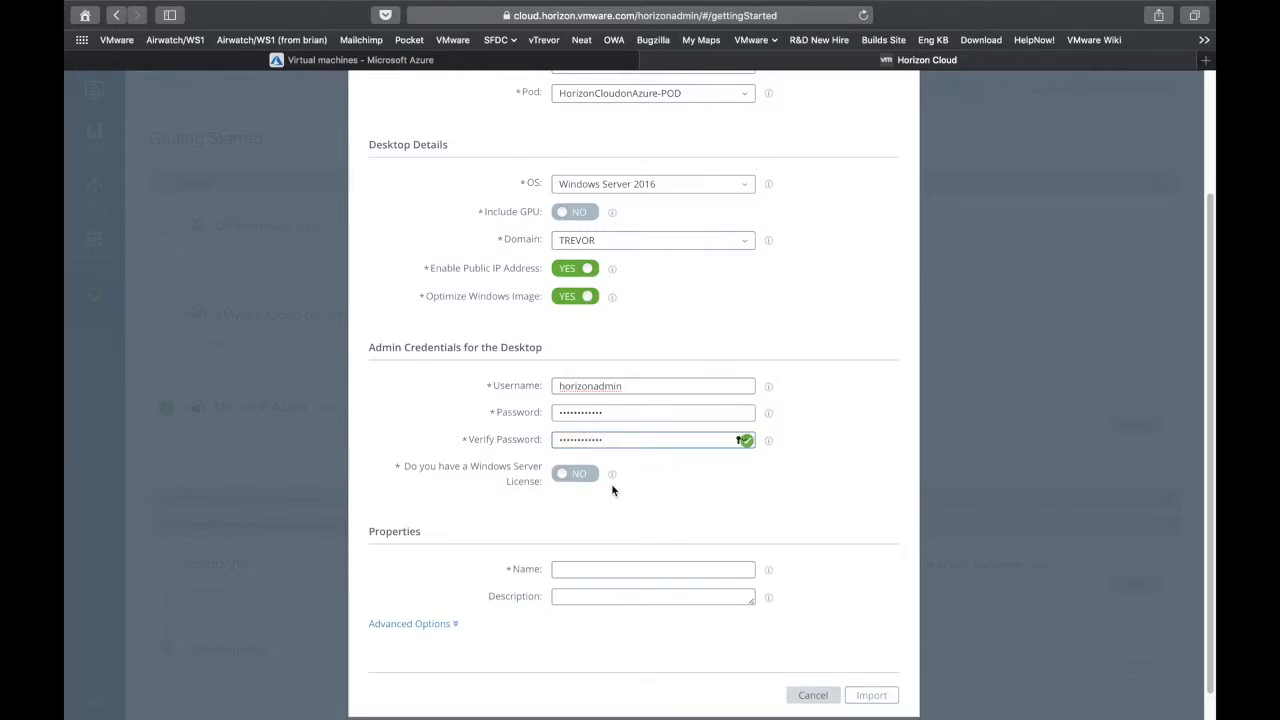
Declare that you have a Windows Server license and confirm eligibility for the Azure Hybrid Benefit
{"action": "left_click", "coordinate": [575, 476]}
{"action": "left_click", "coordinate": [556, 517]}
{"action": "scroll", "coordinate": [505, 487], "scroll_direction": "down", "scroll_amount": 2}
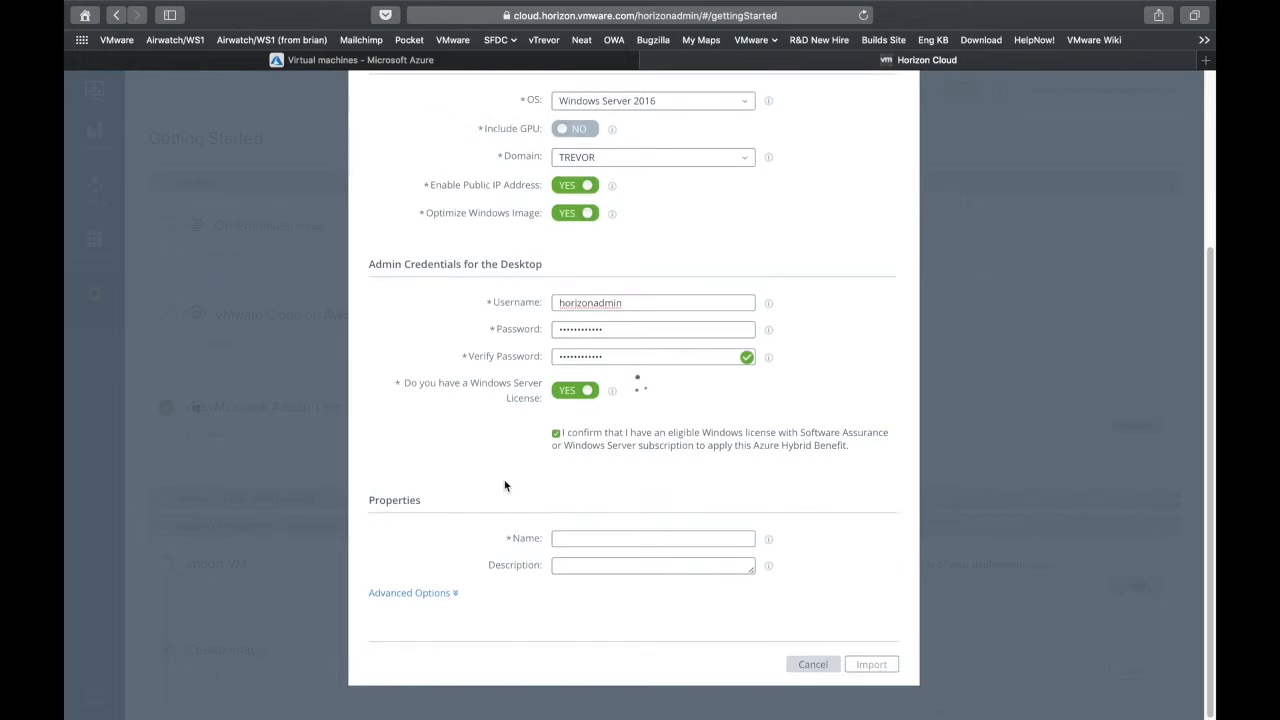
Name the desktop RDSH-01
{"action": "left_click", "coordinate": [588, 538]}
{"action": "type", "text": "RDSH-01"}
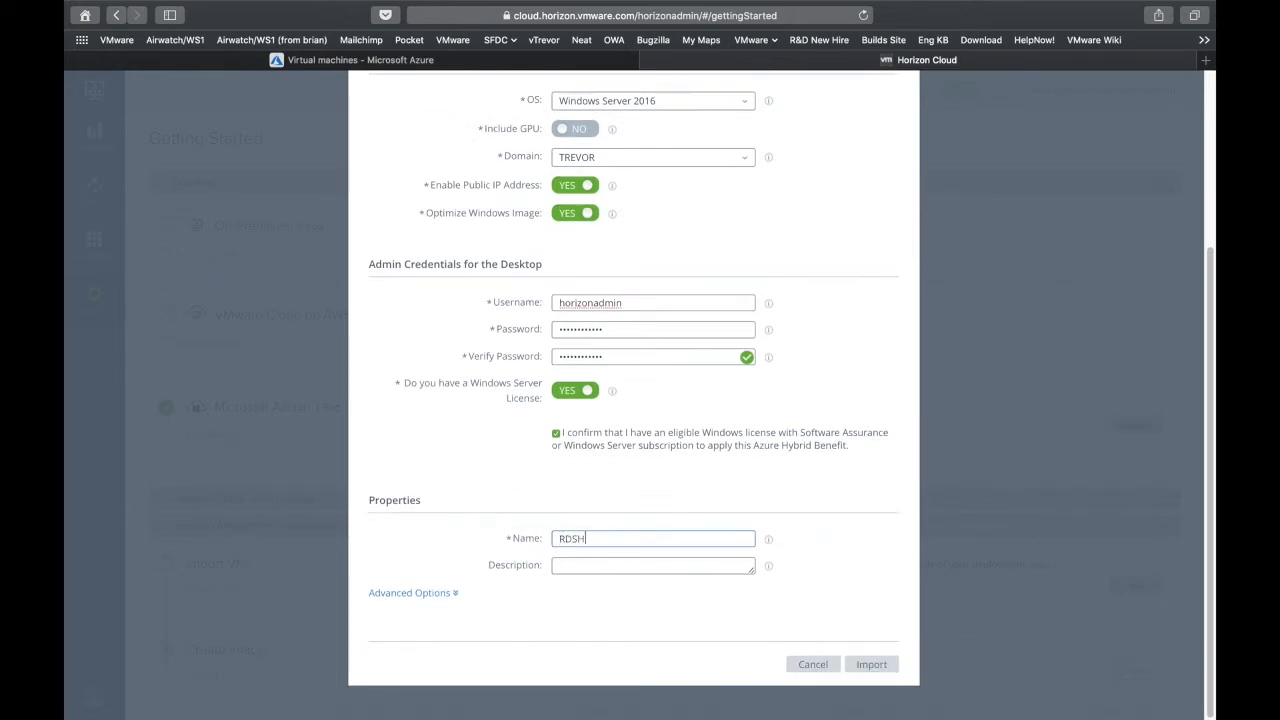
Expand the advanced options and turn on USB Redirection among the Horizon Agent features
{"action": "left_click", "coordinate": [412, 593]}
{"action": "scroll", "coordinate": [470, 533], "scroll_direction": "down", "scroll_amount": 5}
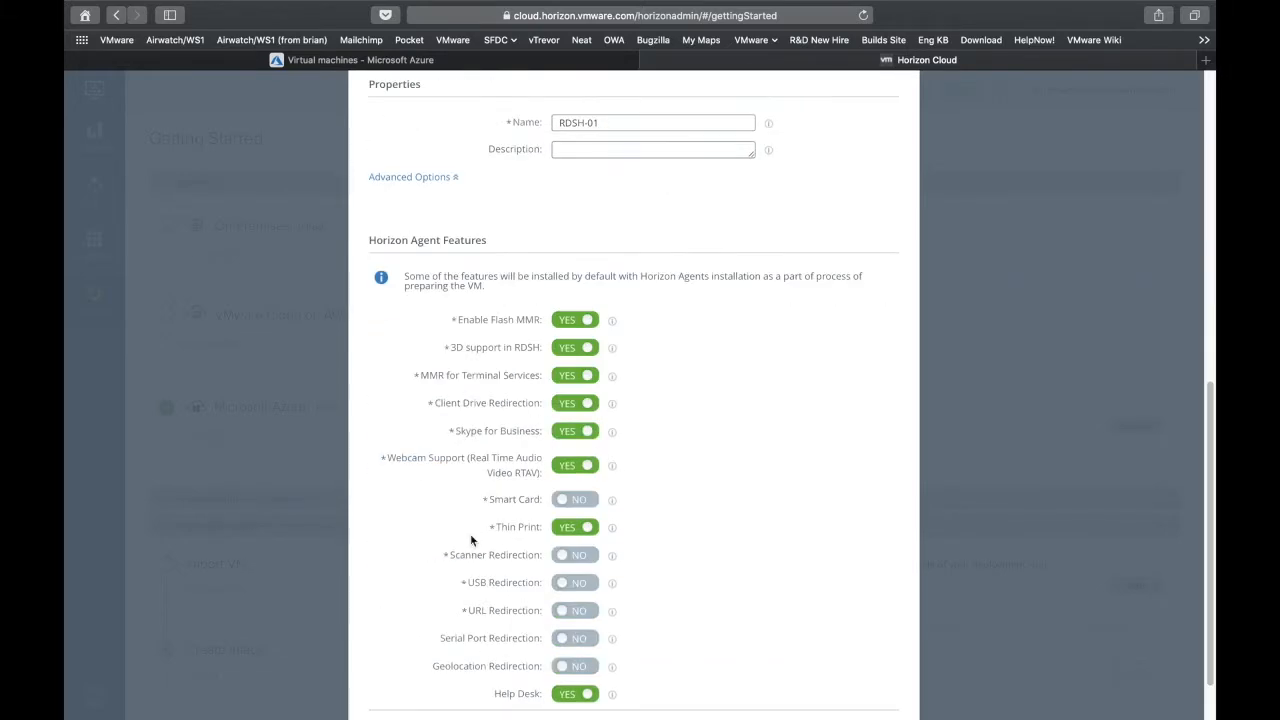
{"action": "left_click", "coordinate": [583, 583]}
Import the configured desktop from the marketplace
{"action": "scroll", "coordinate": [694, 593], "scroll_direction": "down", "scroll_amount": 1}
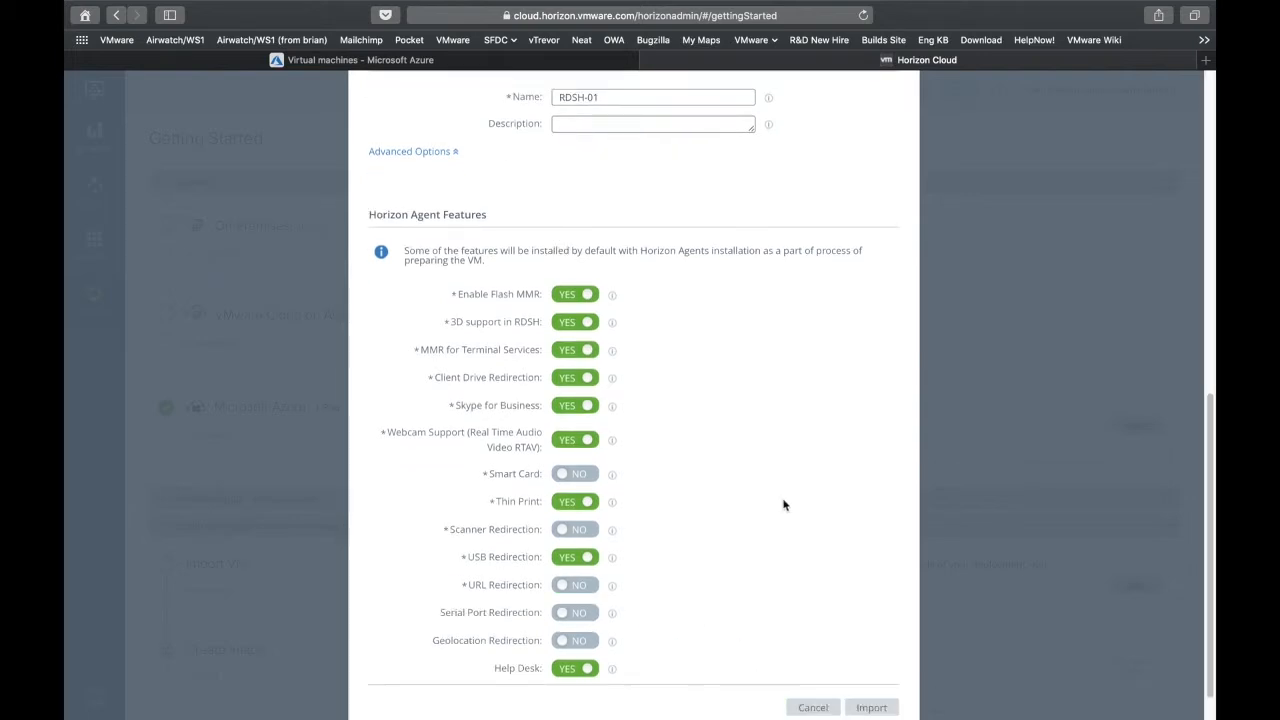
{"action": "scroll", "coordinate": [783, 503], "scroll_direction": "down", "scroll_amount": 2}
{"action": "left_click", "coordinate": [872, 665]}
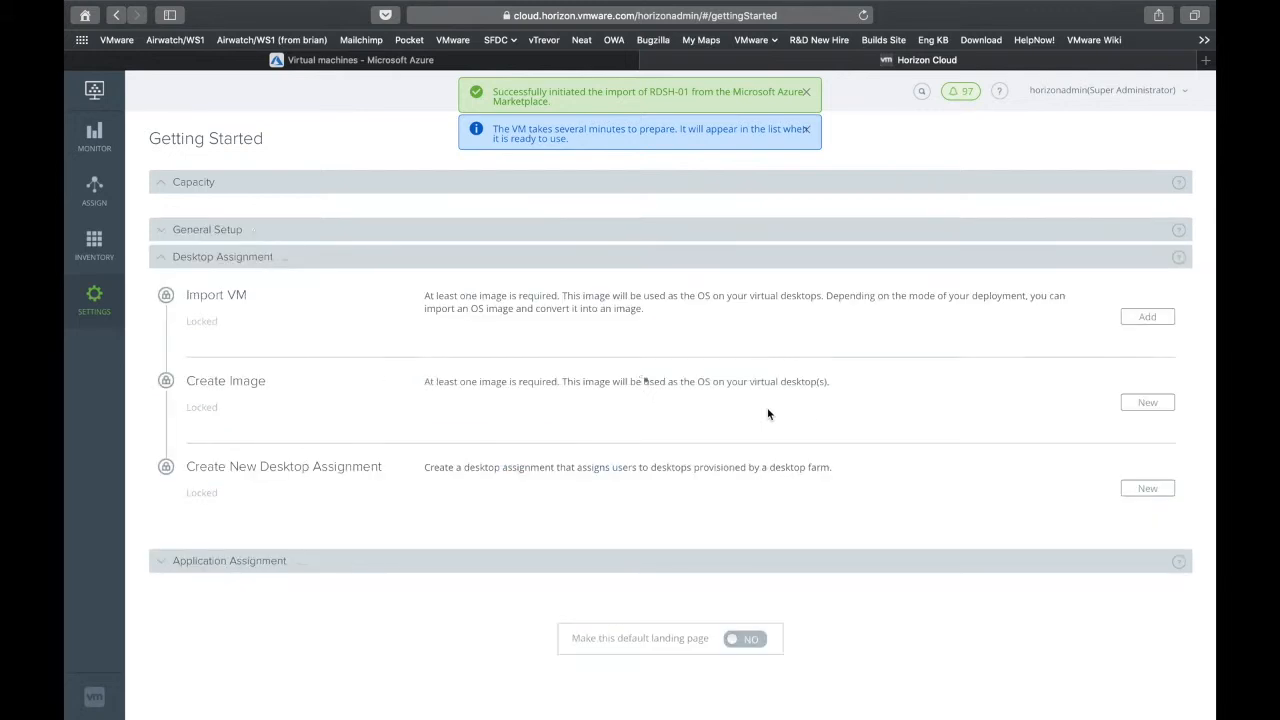
Open the Imported VMs page of the inventory
{"action": "left_click", "coordinate": [91, 250]}
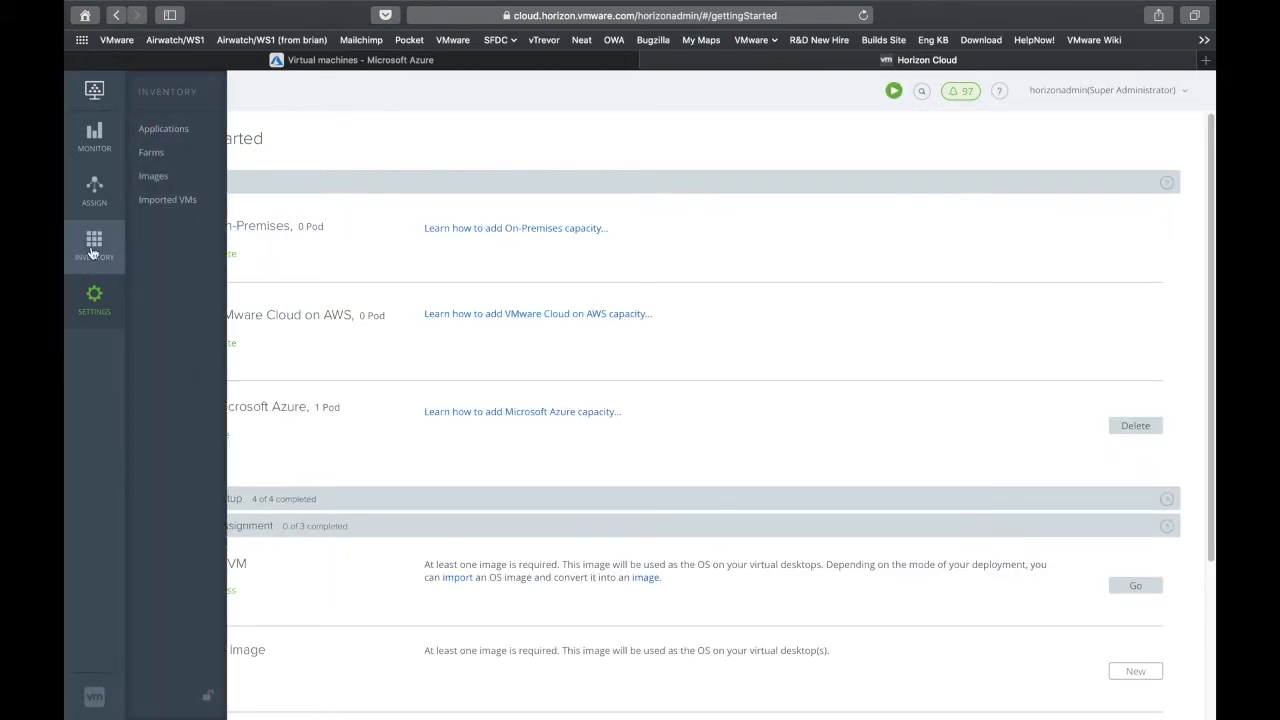
{"action": "left_click", "coordinate": [178, 204]}
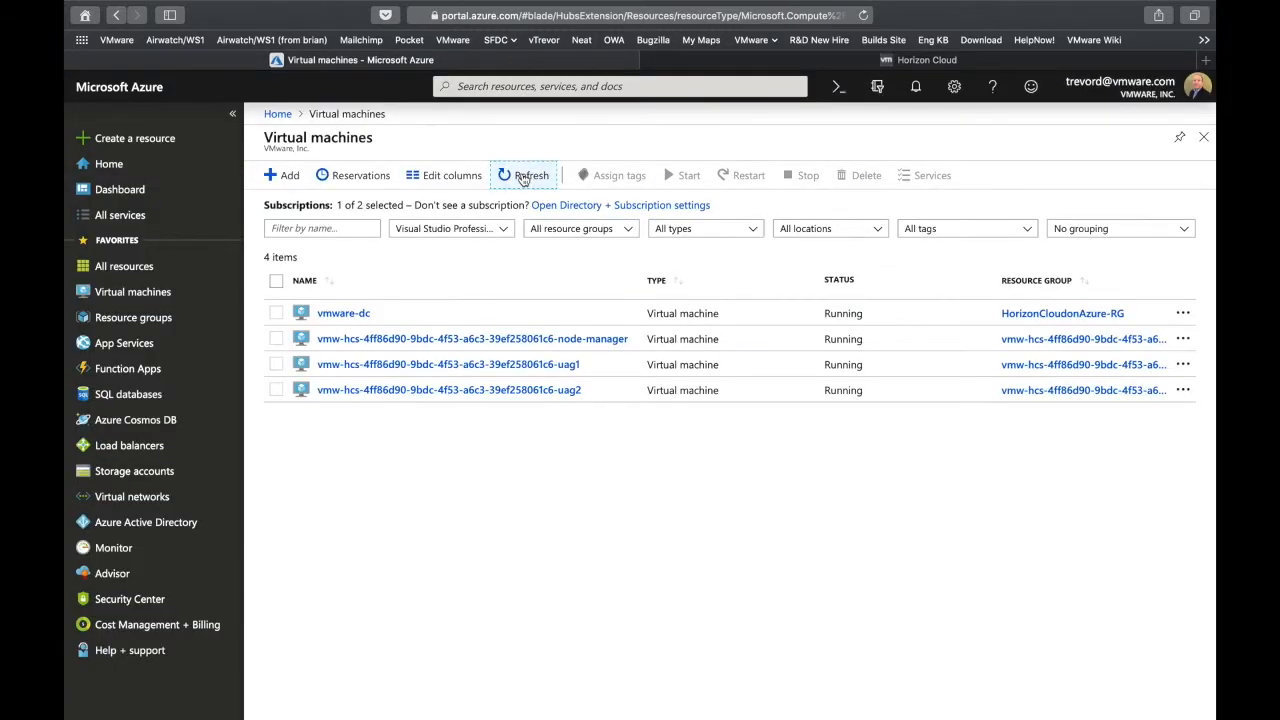
{"action": "left_click", "coordinate": [522, 176]}
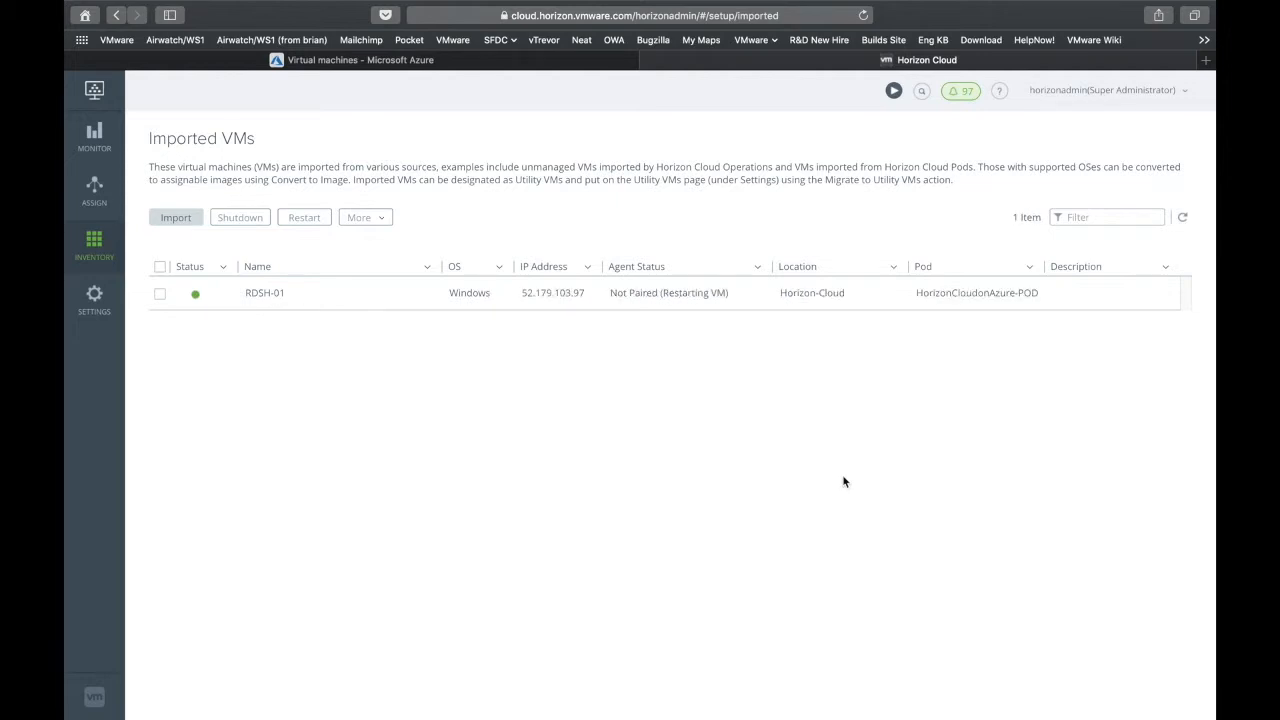
Refresh the imported VMs list repeatedly to track RDSH-01's agent status, then select its IP address
{"action": "left_click", "coordinate": [1183, 219]}
{"action": "left_click", "coordinate": [1185, 221]}
{"action": "left_click", "coordinate": [1185, 221]}
{"action": "left_click", "coordinate": [1186, 223]}
{"action": "left_click", "coordinate": [1183, 221]}
{"action": "left_click", "coordinate": [1183, 221]}
{"action": "left_click", "coordinate": [1183, 221]}
{"action": "left_click", "coordinate": [1183, 221]}
{"action": "left_click", "coordinate": [1183, 221]}
{"action": "left_click", "coordinate": [1183, 221]}
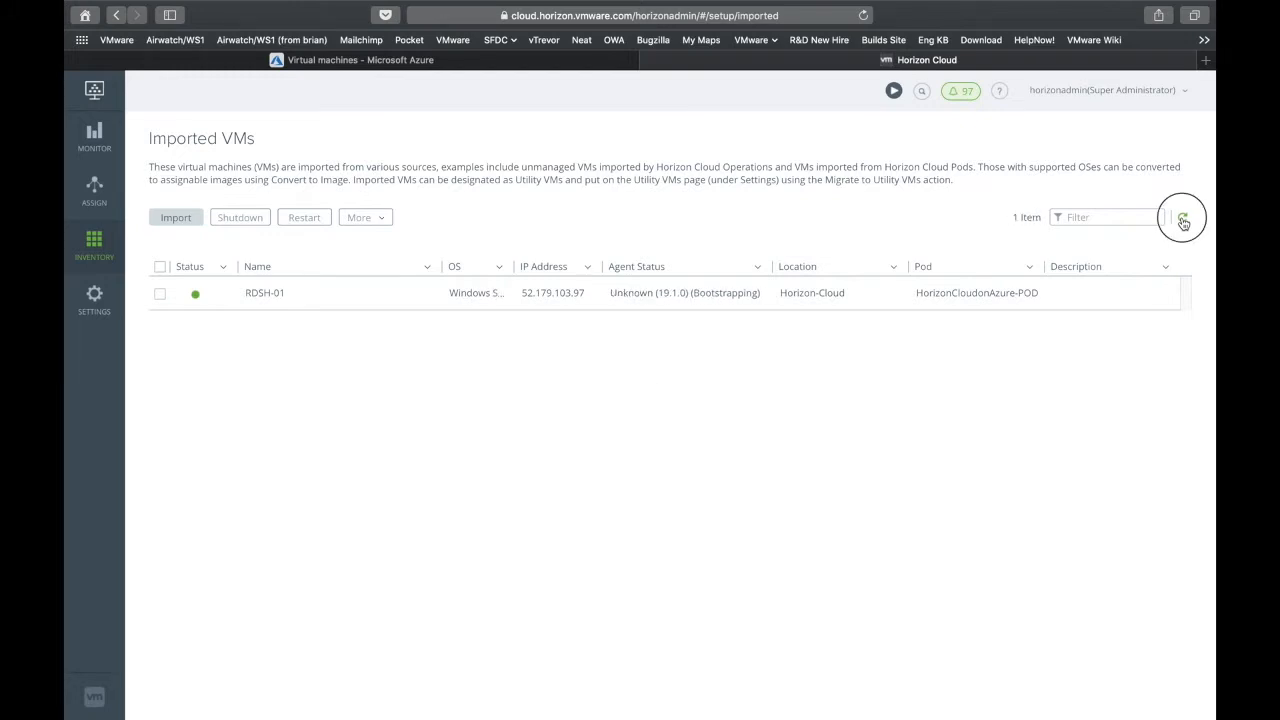
{"action": "left_click", "coordinate": [1183, 221]}
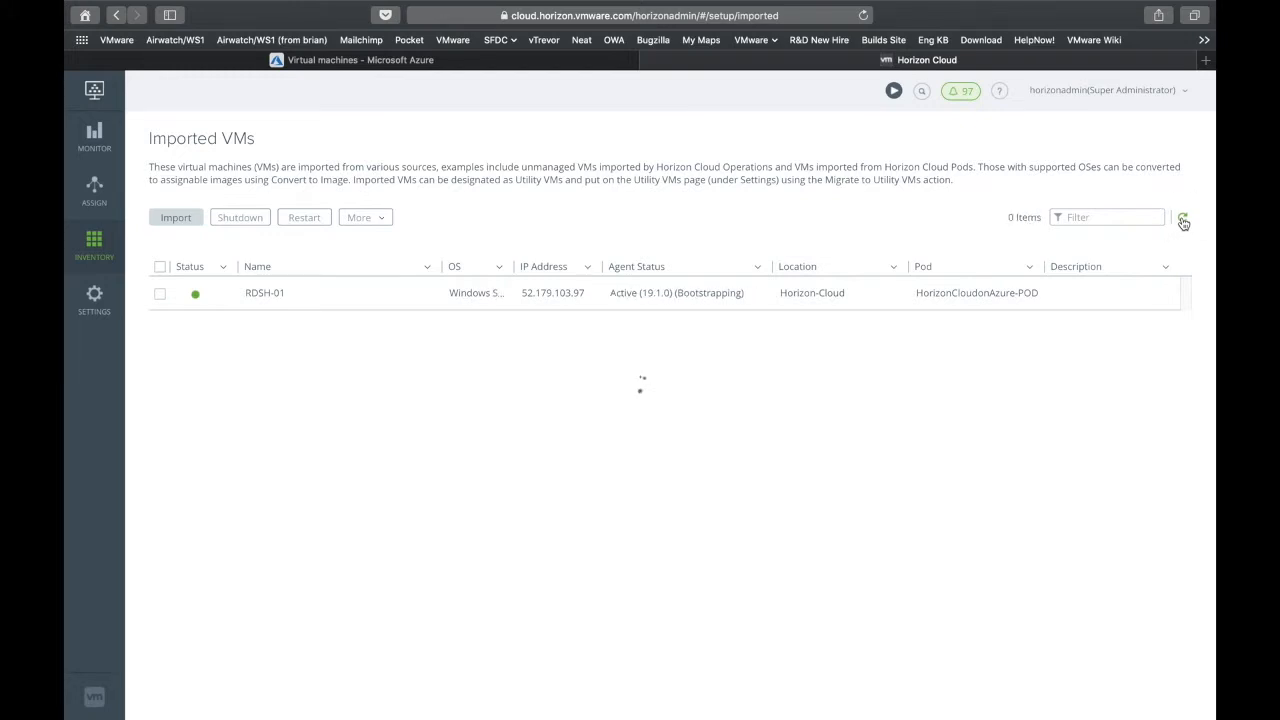
{"action": "left_click", "coordinate": [1183, 221]}
{"action": "left_click_drag", "start_coordinate": [523, 292], "coordinate": [592, 293]}
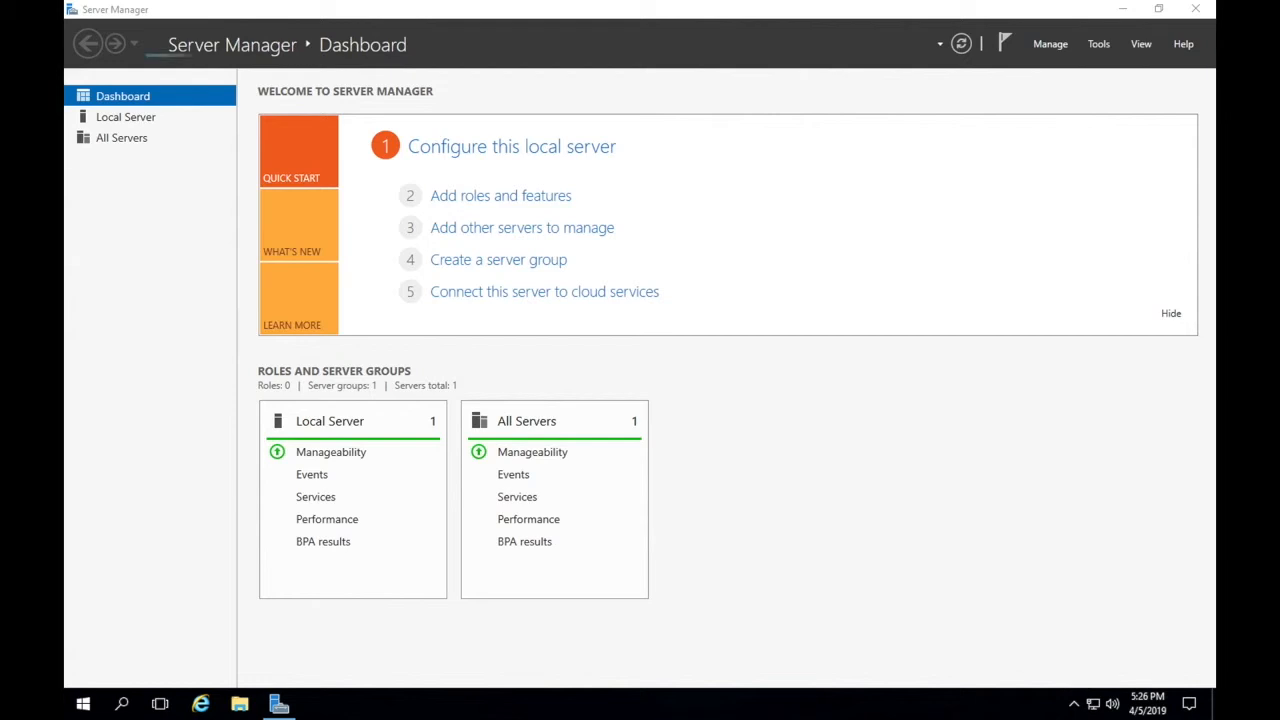
Open the Local Server page in Server Manager on the VM
{"action": "left_click", "coordinate": [86, 706]}
{"action": "type", "text": "de"}
{"action": "left_click", "coordinate": [535, 84]}
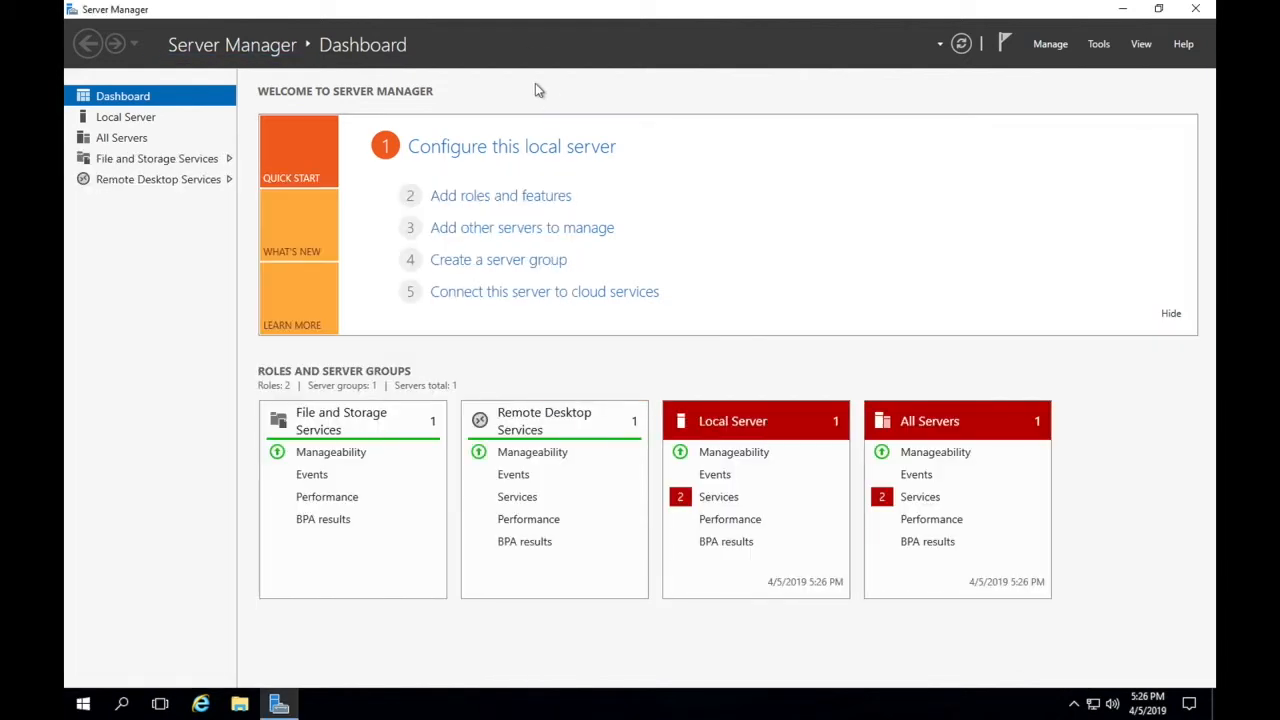
{"action": "left_click", "coordinate": [135, 119]}
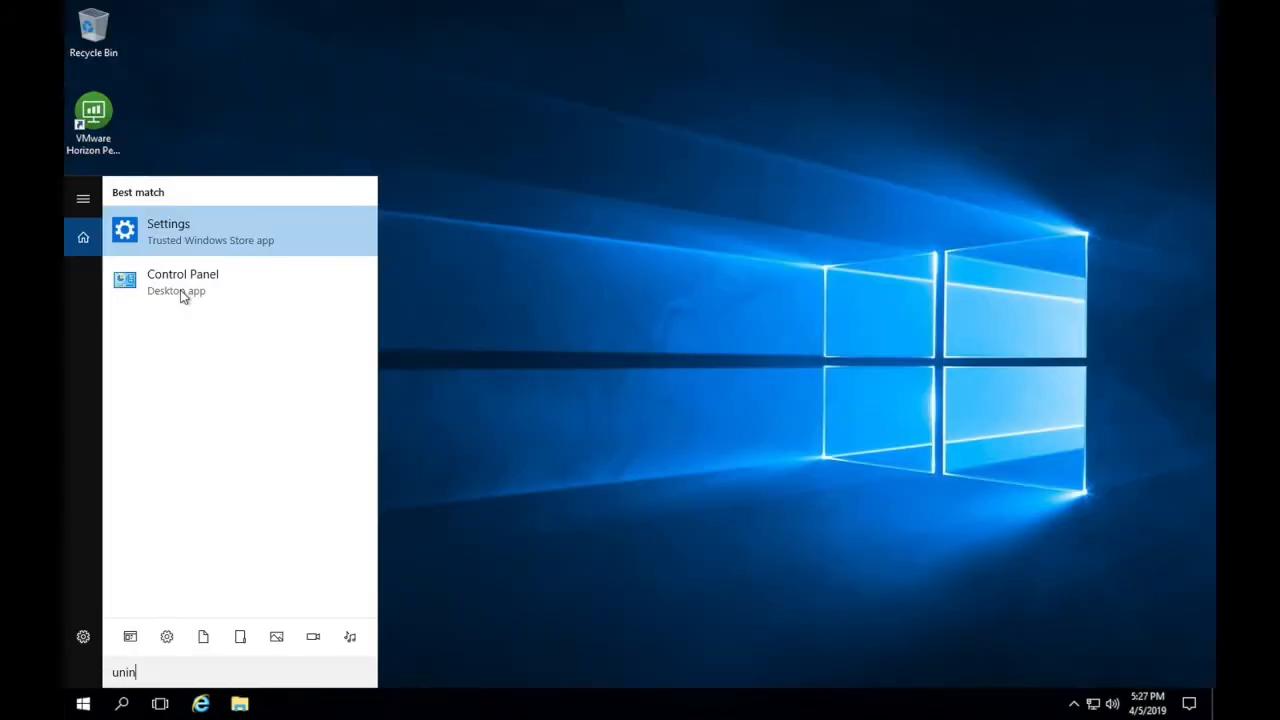
Open Programs and Features through the Control Panel's Programs category
{"action": "left_click", "coordinate": [183, 295]}
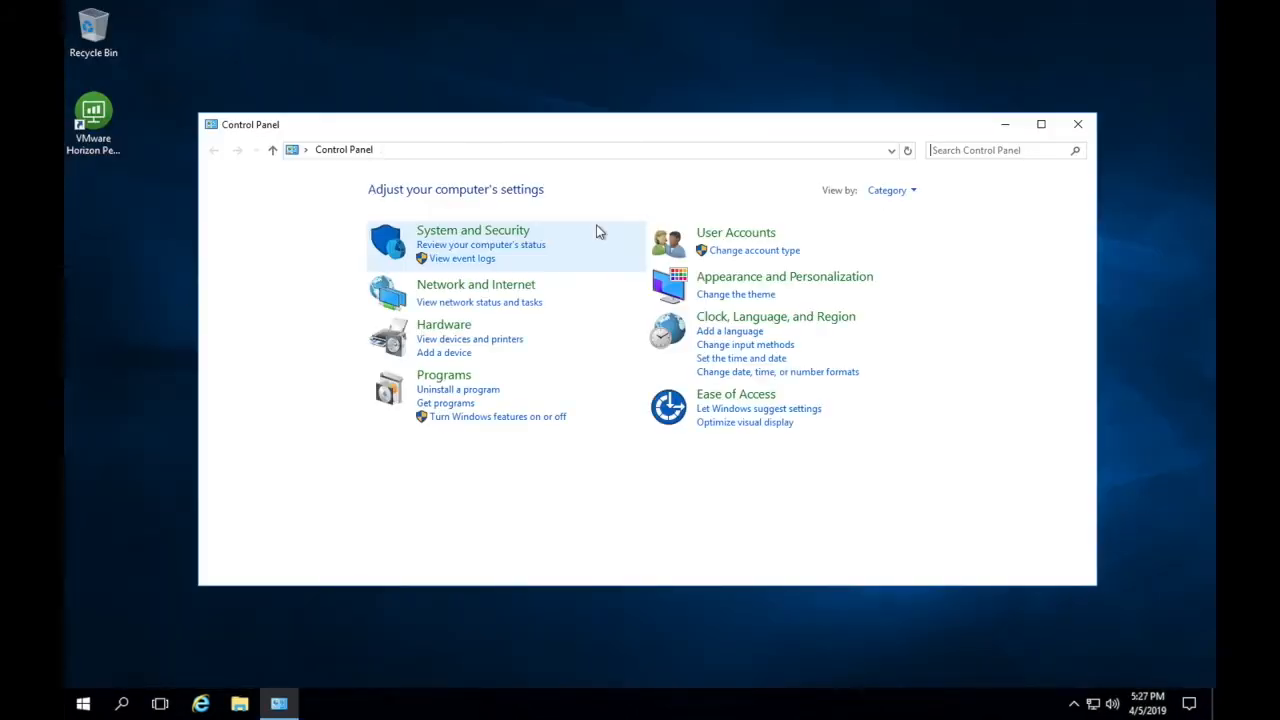
{"action": "left_click", "coordinate": [445, 377]}
{"action": "left_click", "coordinate": [457, 200]}
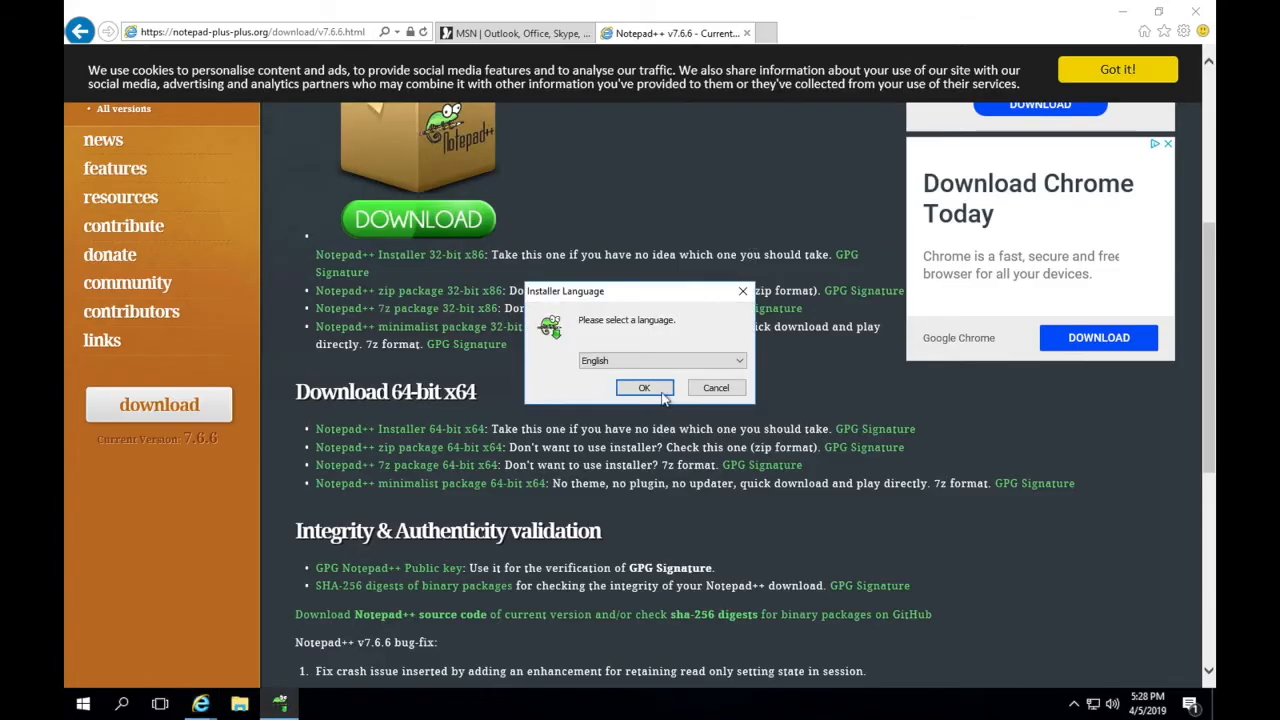
Install Notepad++ v7.6.6 into the default folder and close the browser afterwards
{"action": "left_click", "coordinate": [661, 392]}
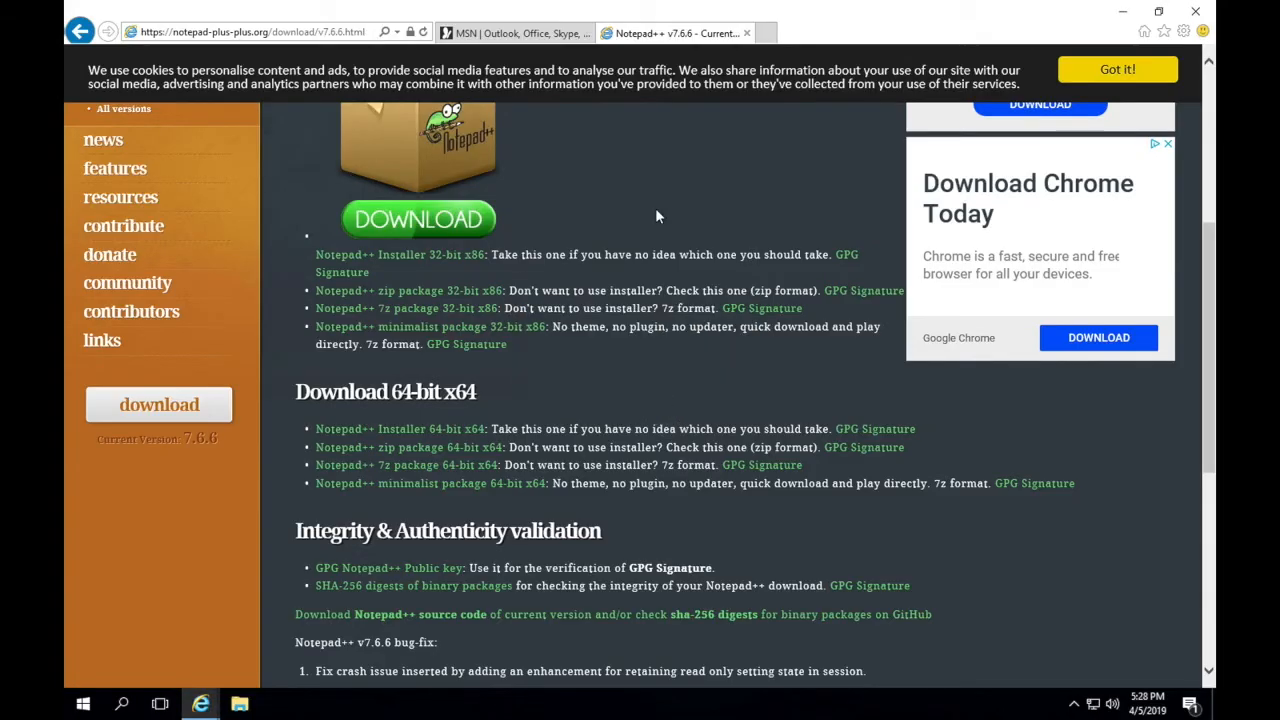
{"action": "left_click", "coordinate": [728, 479]}
{"action": "left_click", "coordinate": [729, 479]}
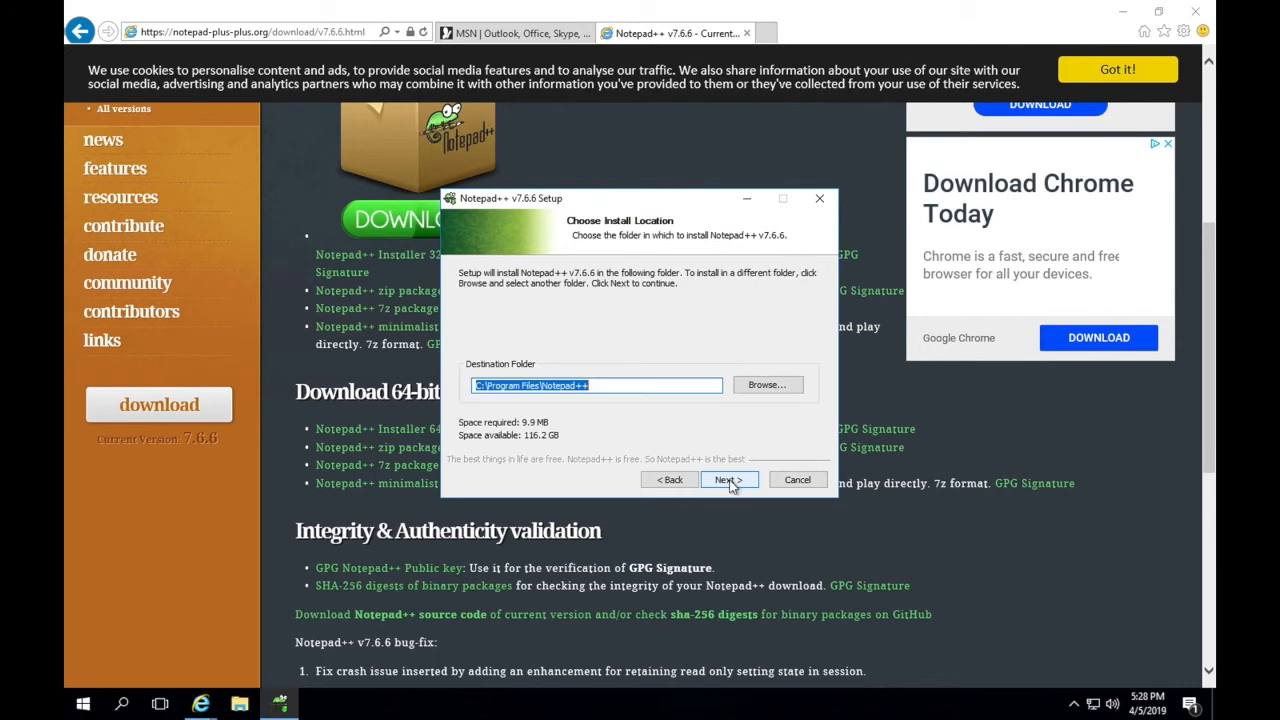
{"action": "left_click", "coordinate": [729, 479]}
{"action": "left_click", "coordinate": [729, 479]}
{"action": "left_click", "coordinate": [729, 480]}
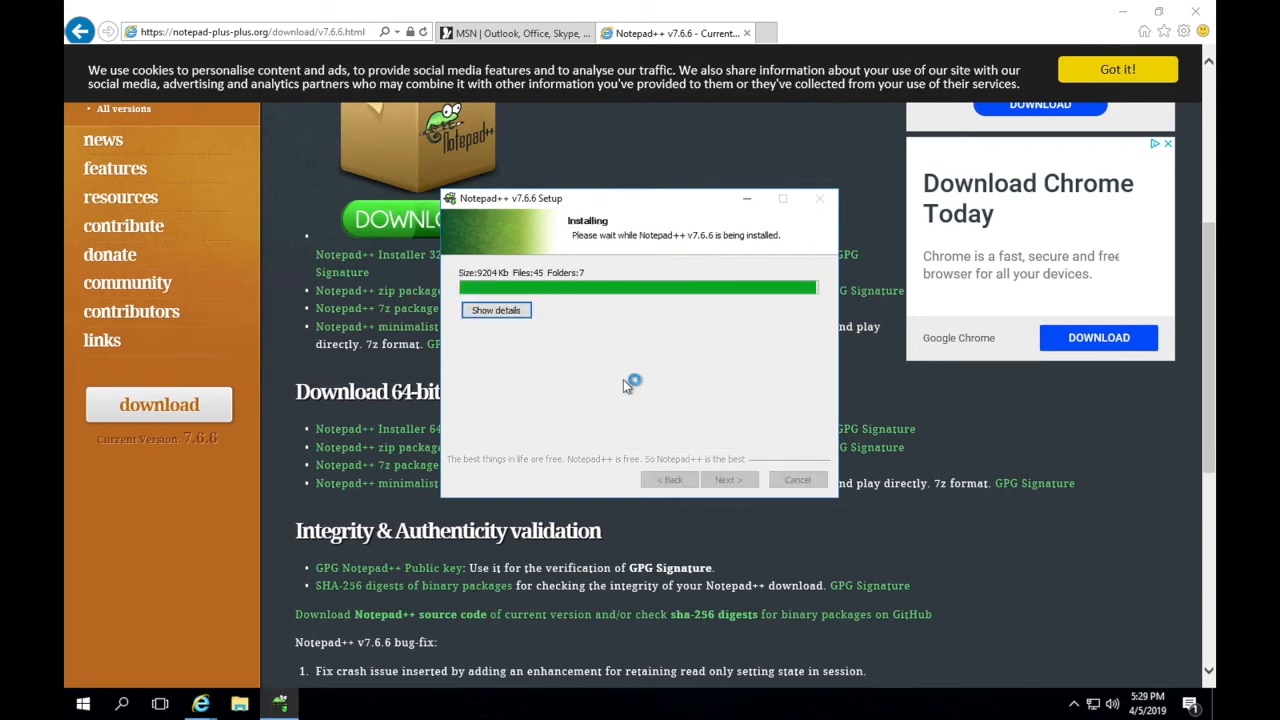
{"action": "left_click", "coordinate": [604, 342]}
{"action": "left_click", "coordinate": [729, 480]}
{"action": "left_click", "coordinate": [1195, 11]}
Open the user account options from the Start menu
{"action": "left_click", "coordinate": [612, 362]}
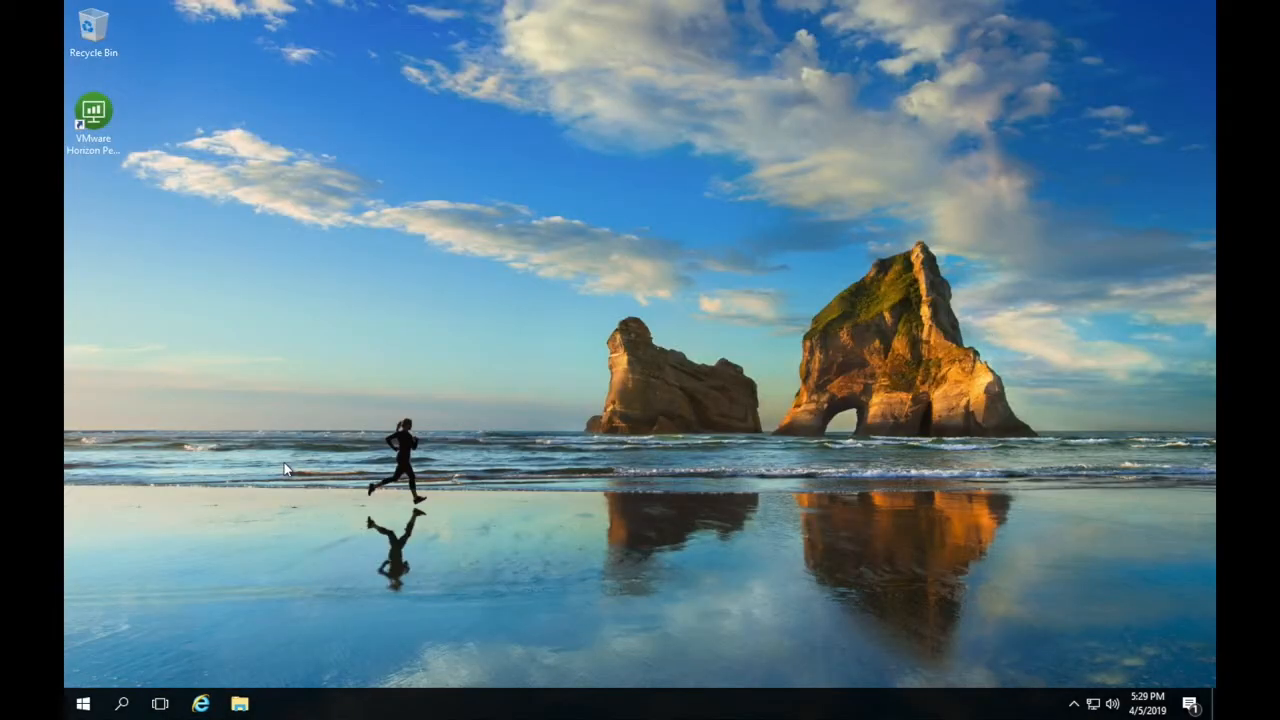
{"action": "left_click", "coordinate": [88, 705]}
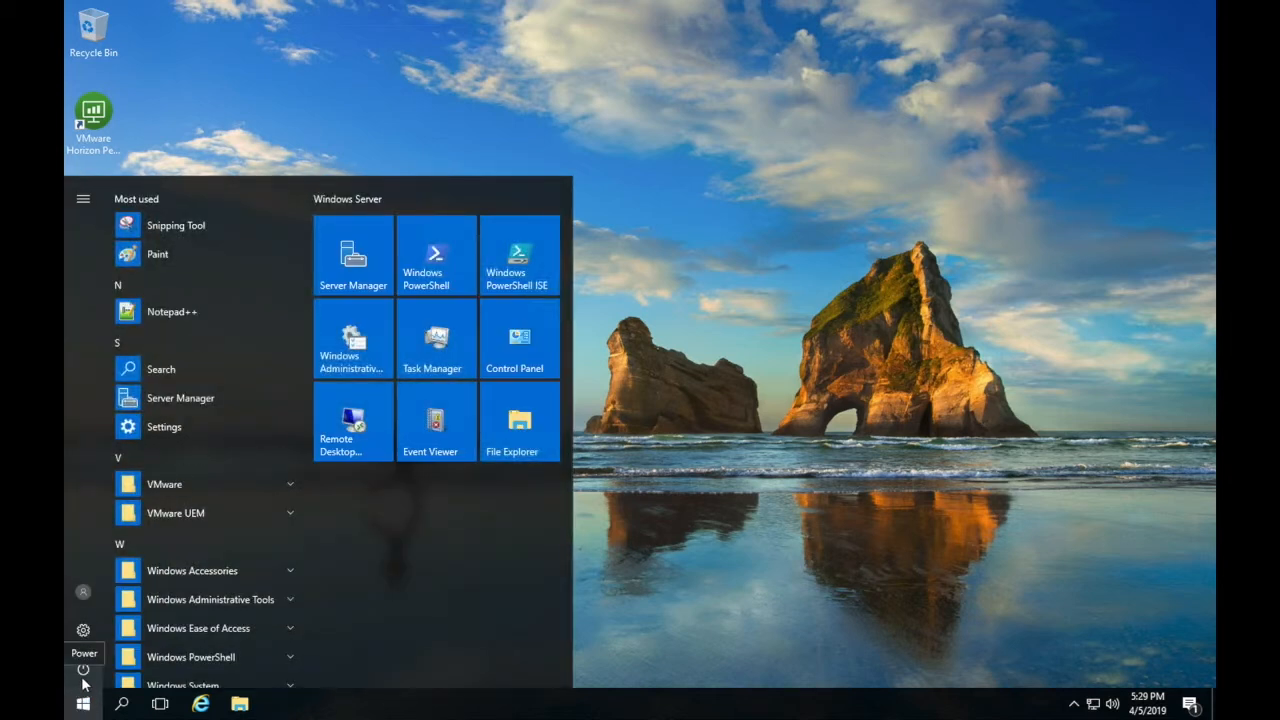
{"action": "left_click", "coordinate": [91, 590]}
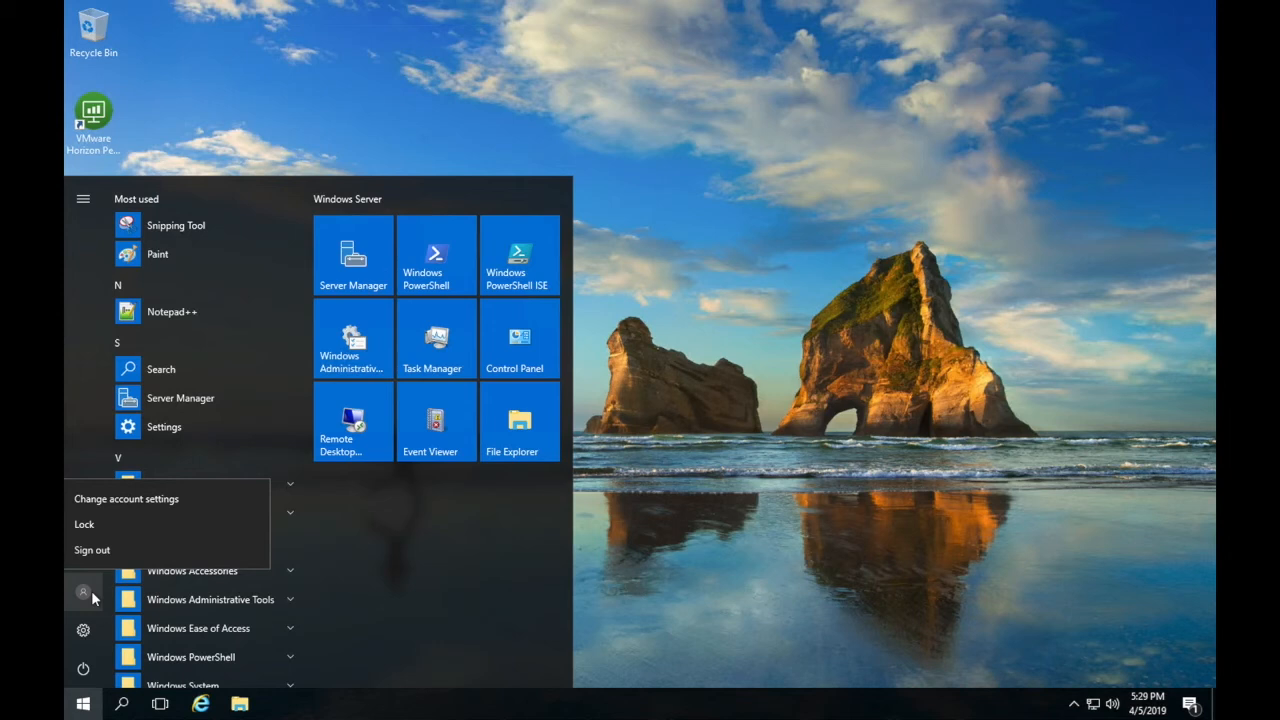